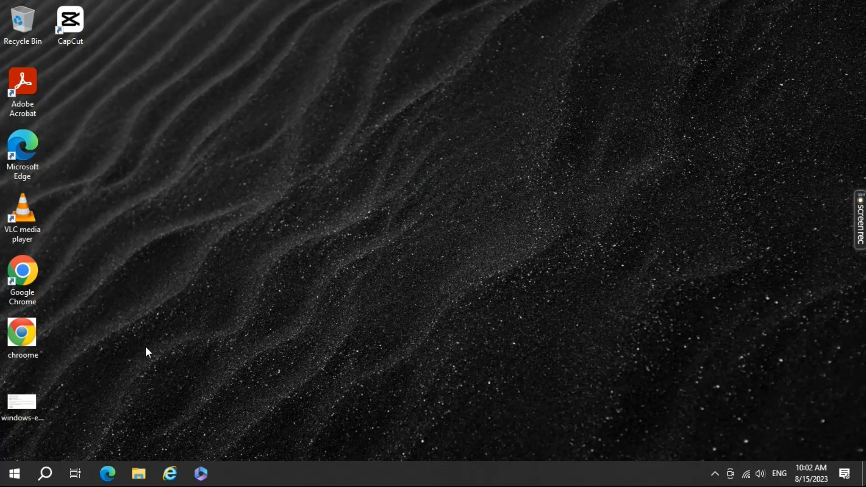
- Open Device Manager and select the Qualcomm Atheros AR5B97 wireless adapter under Network adapters
right_click(18, 476)
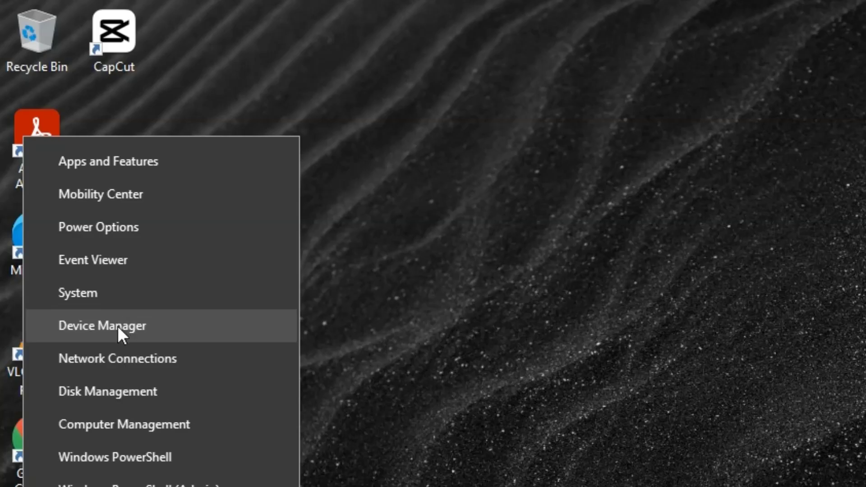
left_click(117, 325)
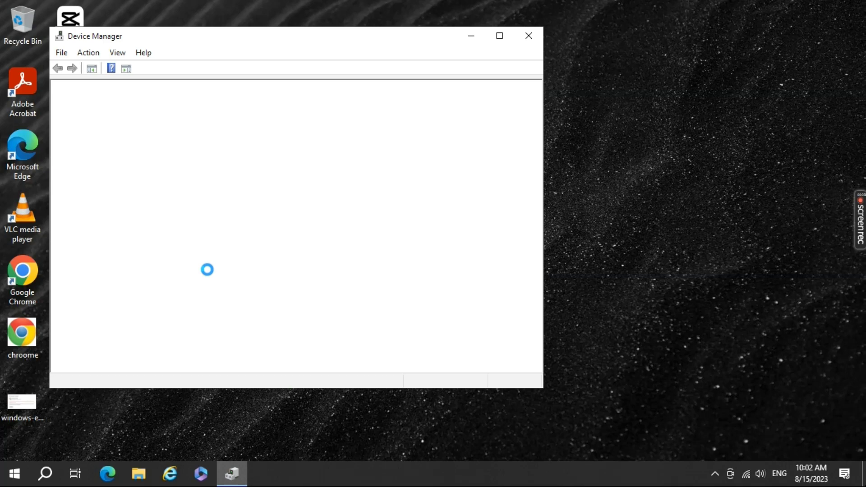
scroll(348, 304, "down", 1)
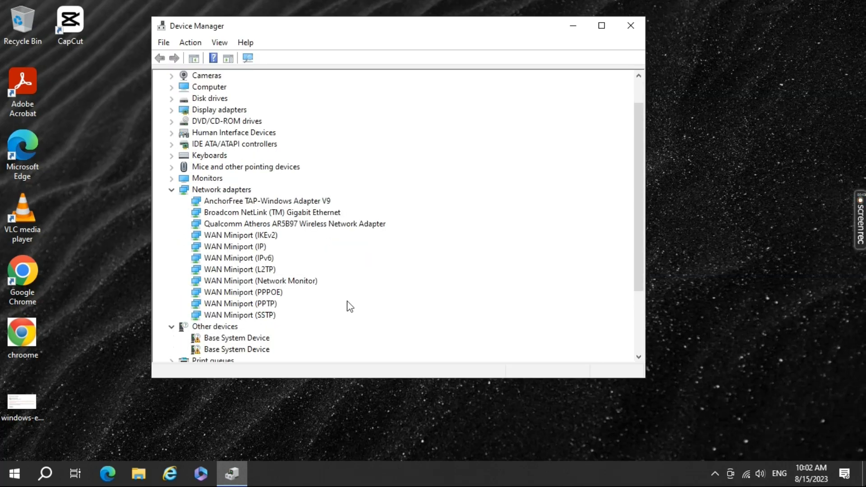
left_click(282, 223)
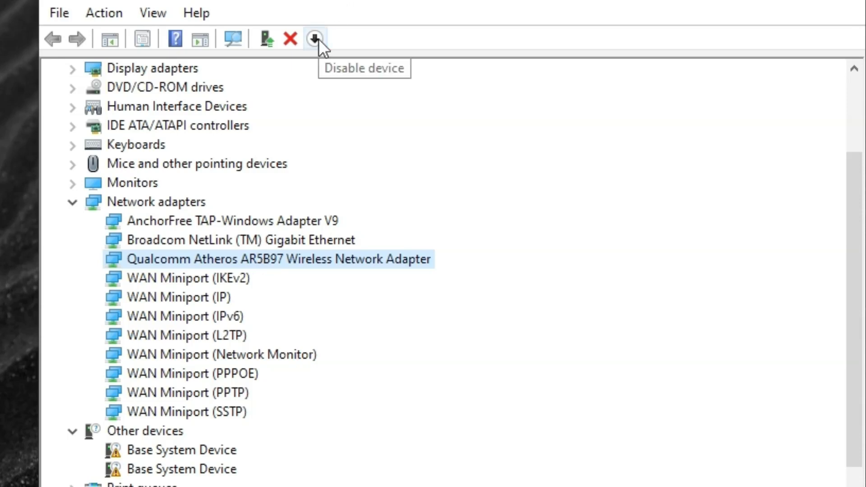
- Search automatically for an updated driver, find the best one already installed, and close Device Manager
left_click(270, 40)
left_click(385, 255)
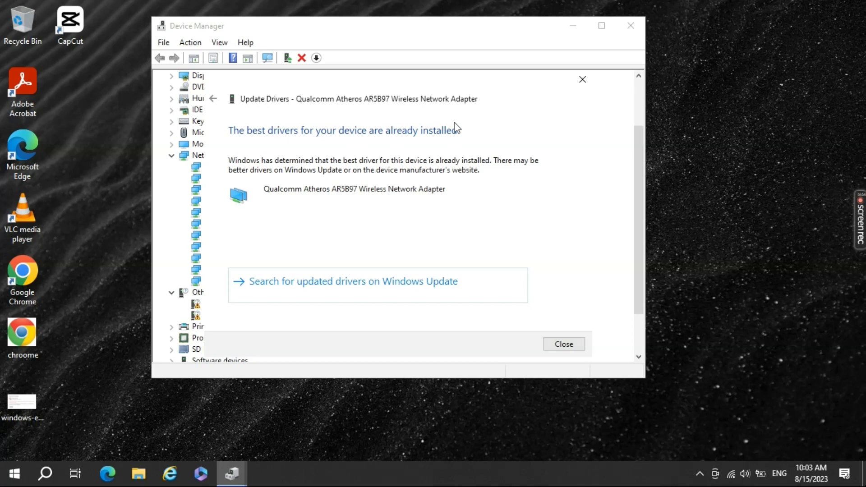
left_click(582, 80)
left_click(630, 26)
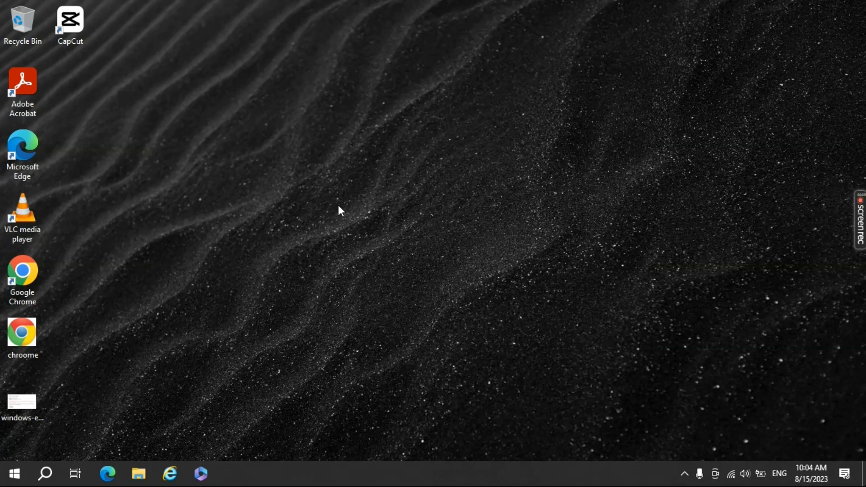
- Reset all network adapters with Settings' Network reset, then restart the PC
left_click(42, 475)
type("network")
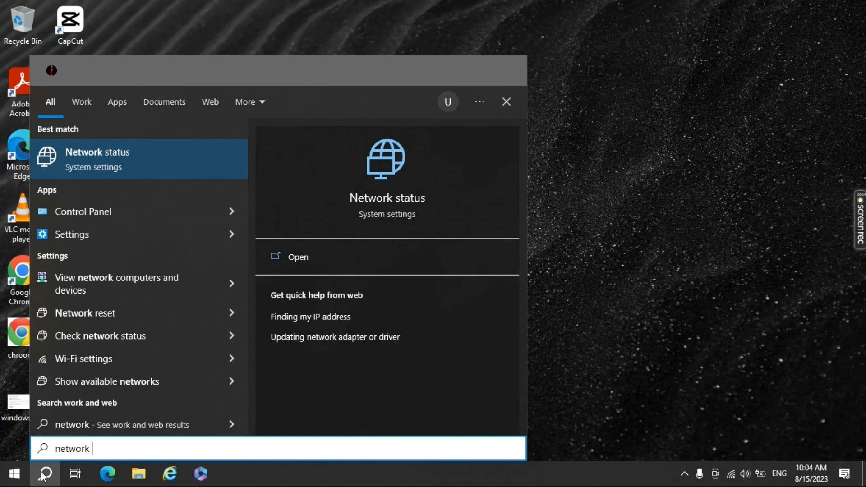
type(" res")
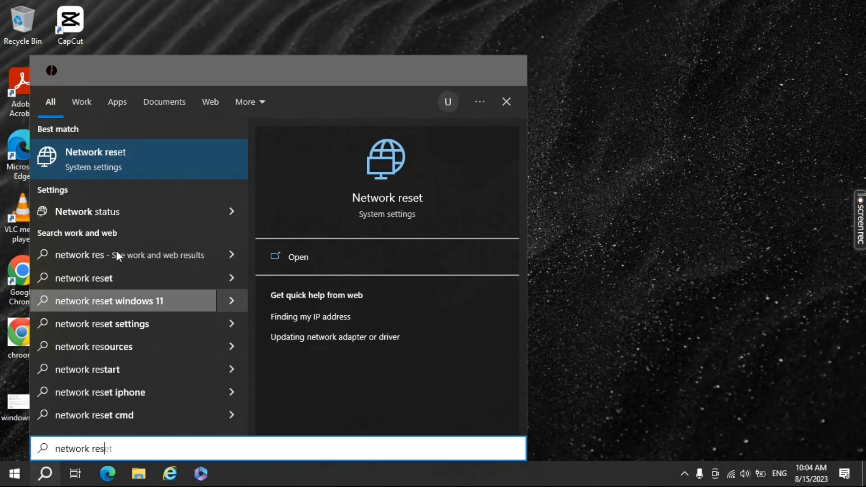
left_click(165, 157)
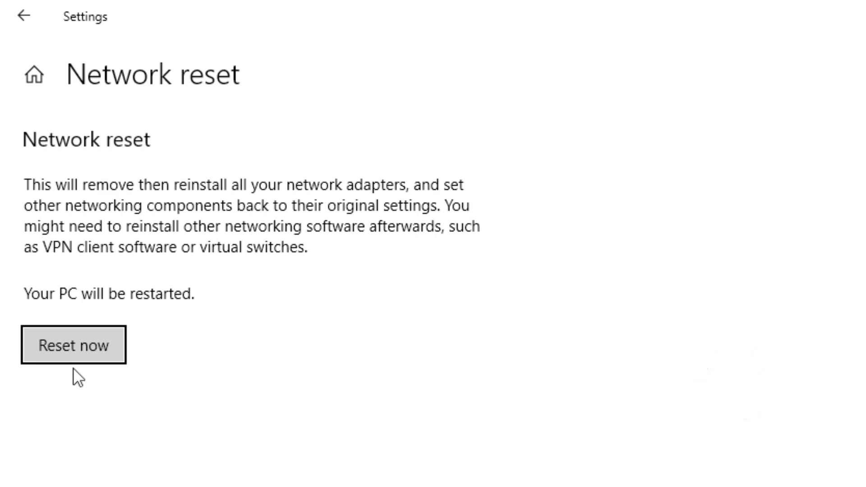
left_click(78, 344)
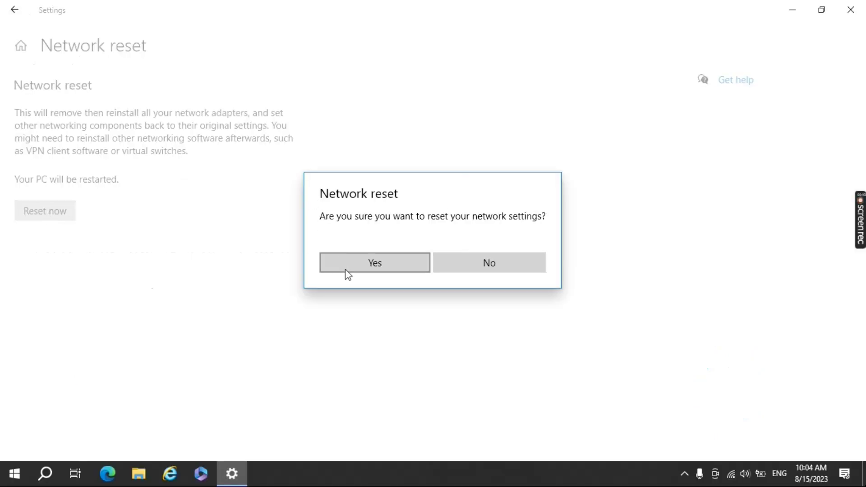
left_click(348, 270)
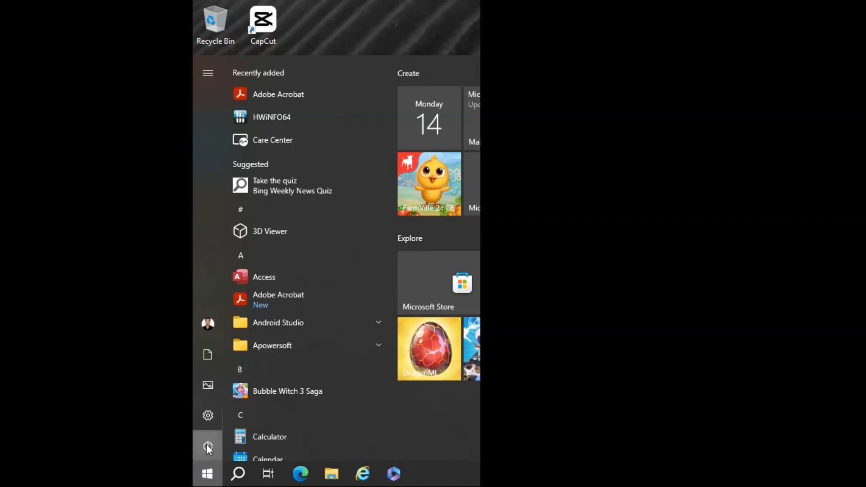
left_click(207, 445)
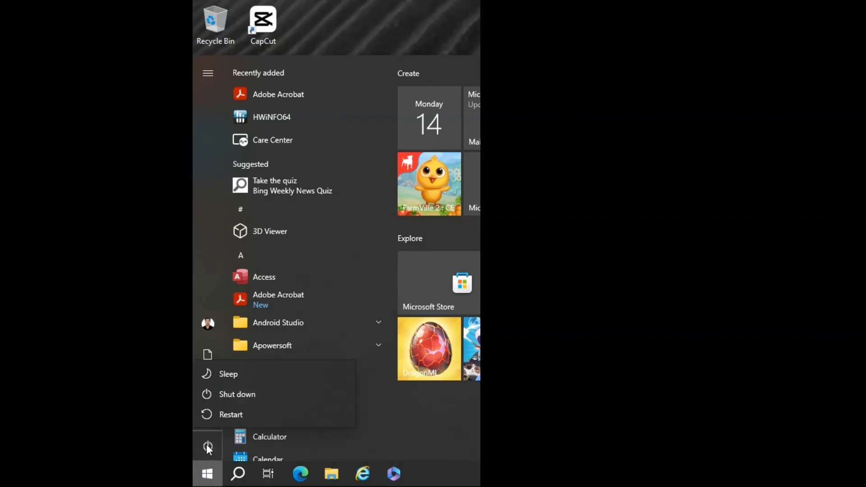
left_click(255, 416)
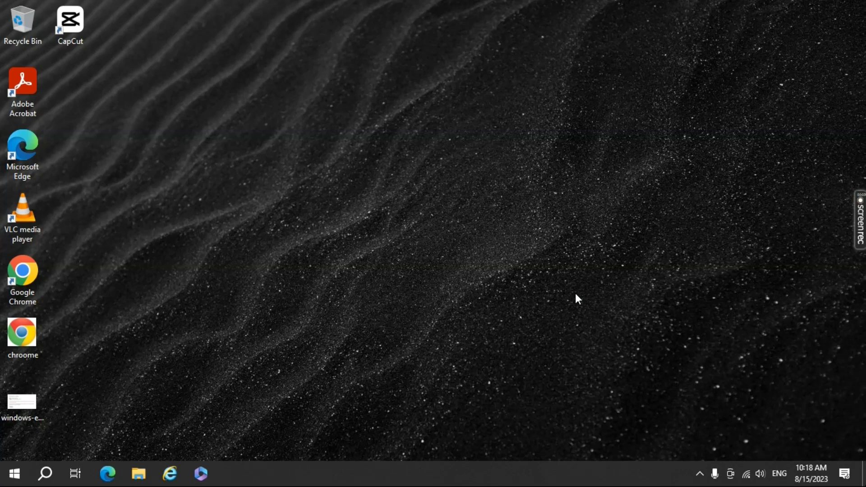
- Run the network troubleshooter from the Network & Internet Status page, then cancel it once websites prove reachable
key("super+a")
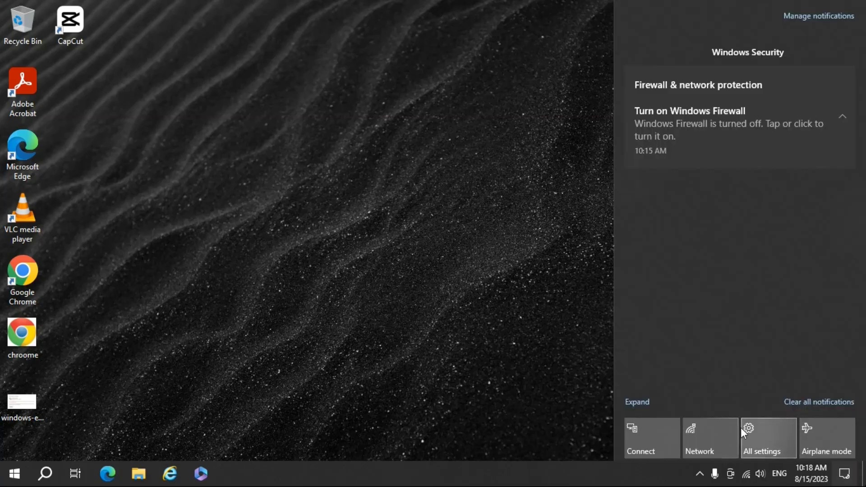
left_click(755, 431)
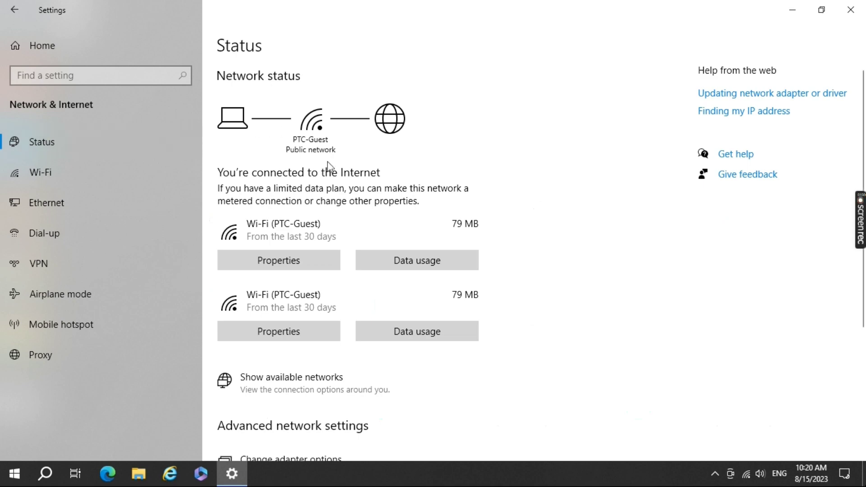
scroll(322, 235, "down", 5)
scroll(284, 409, "up", 2)
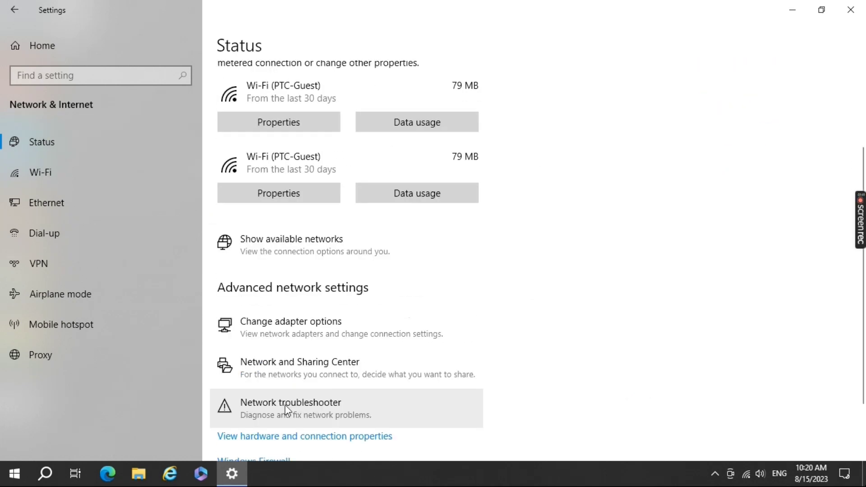
left_click(291, 406)
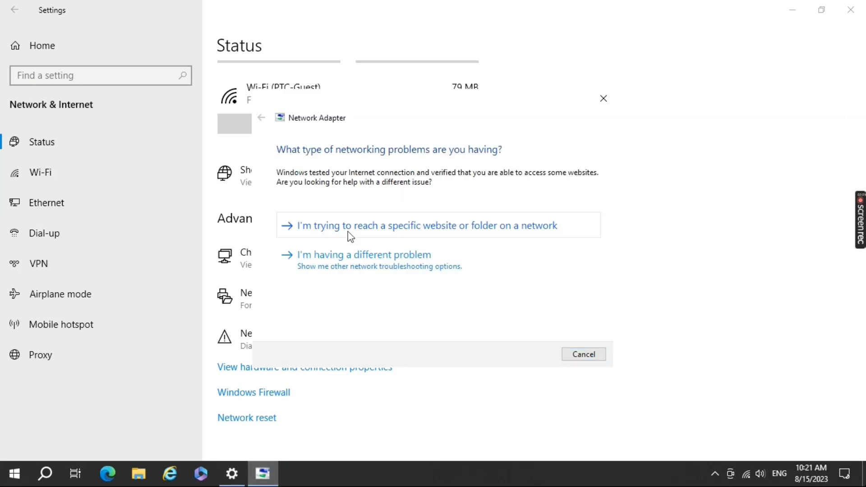
left_click(583, 354)
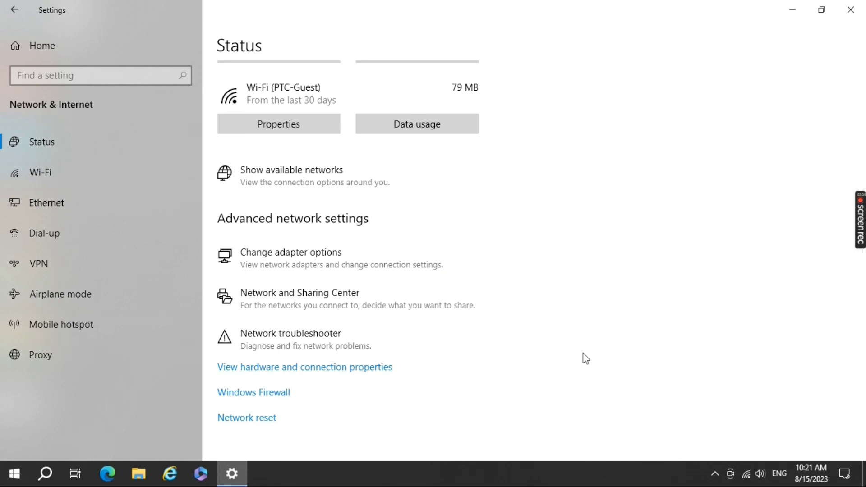
- Disable the Wi-Fi adapter in Network Connections, then enable it again
left_click(328, 266)
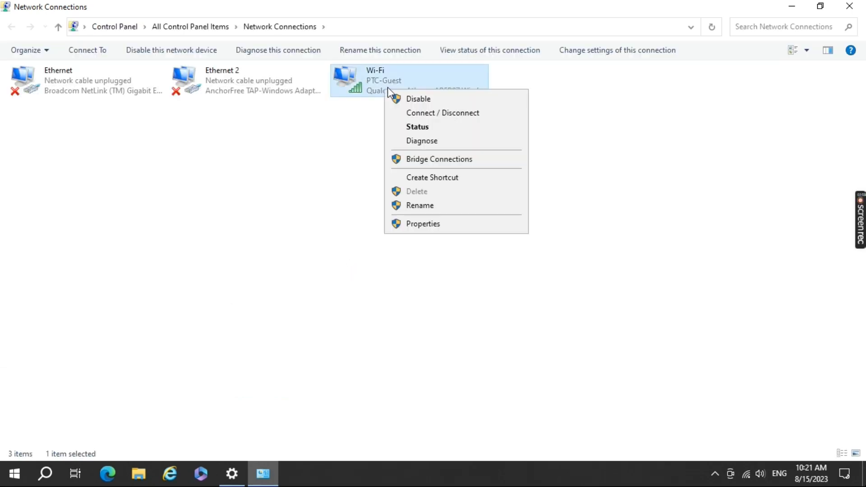
left_click(441, 103)
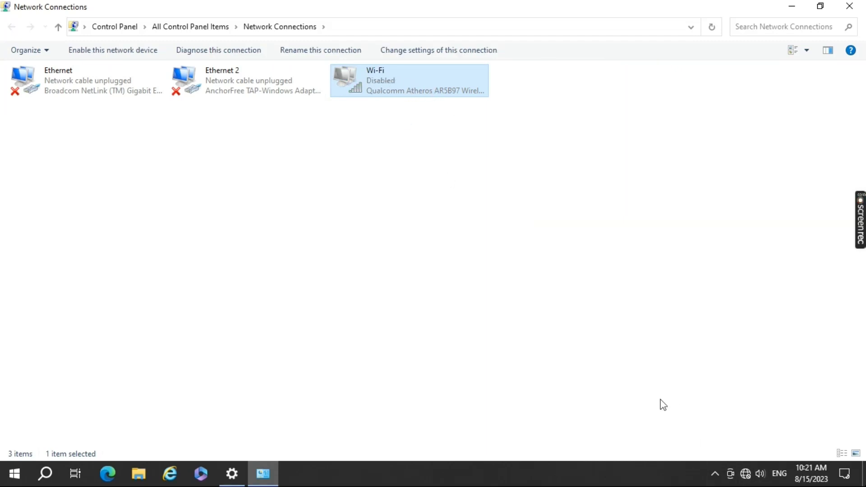
right_click(361, 78)
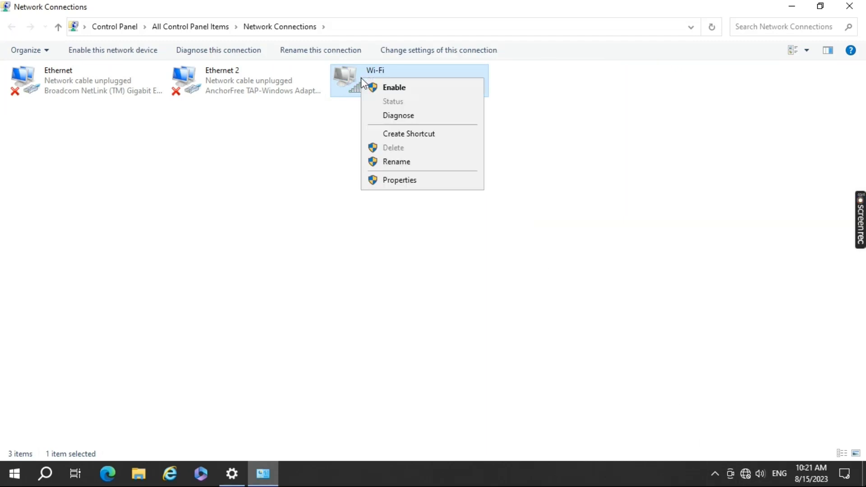
left_click(397, 90)
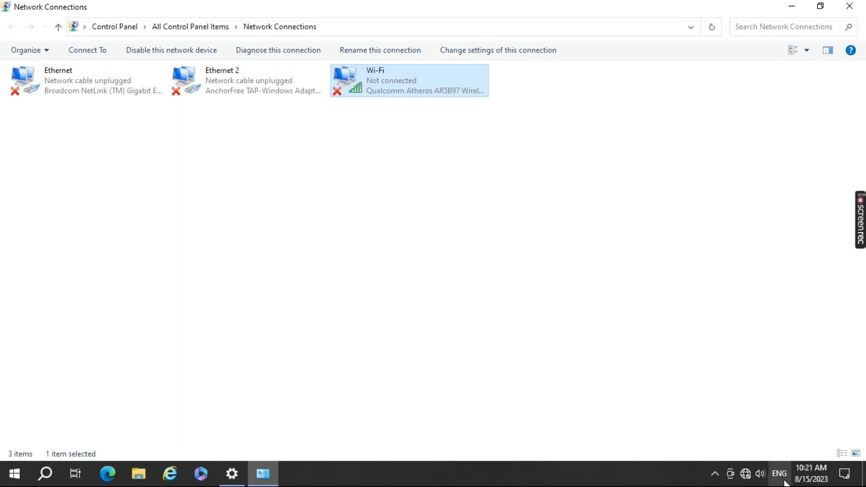
- Connect to the PTC-Guest Wi-Fi network and dismiss the network list
left_click(746, 474)
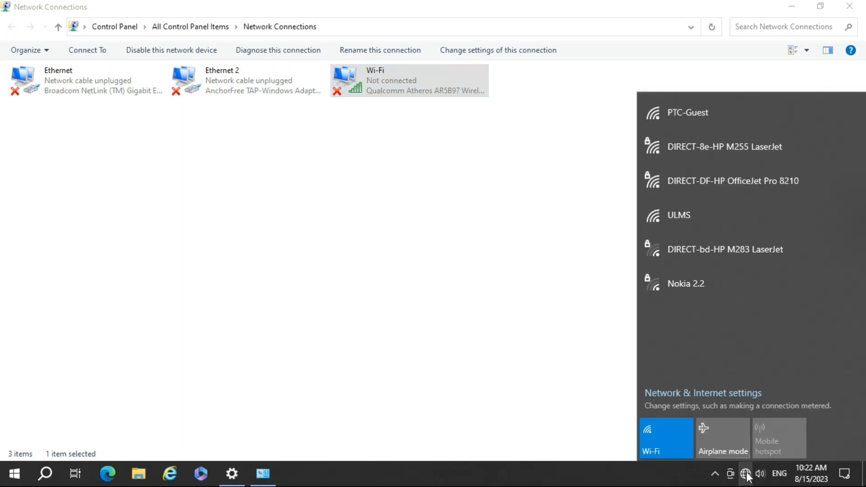
left_click(685, 115)
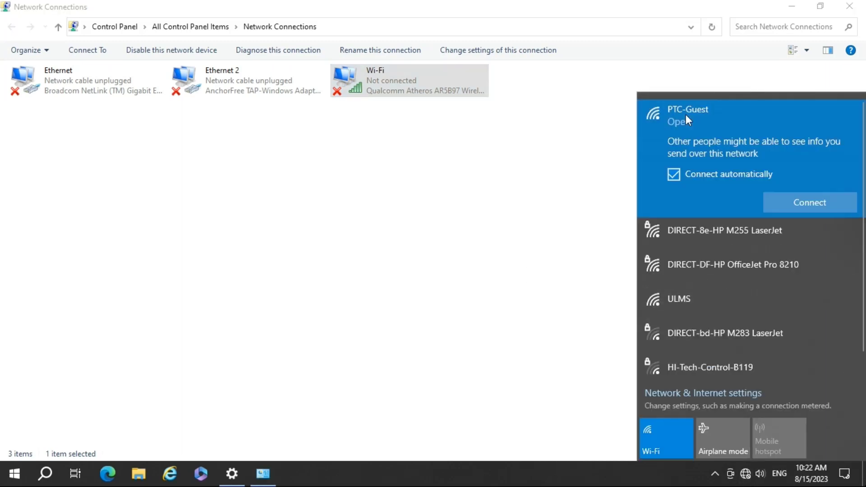
left_click(778, 205)
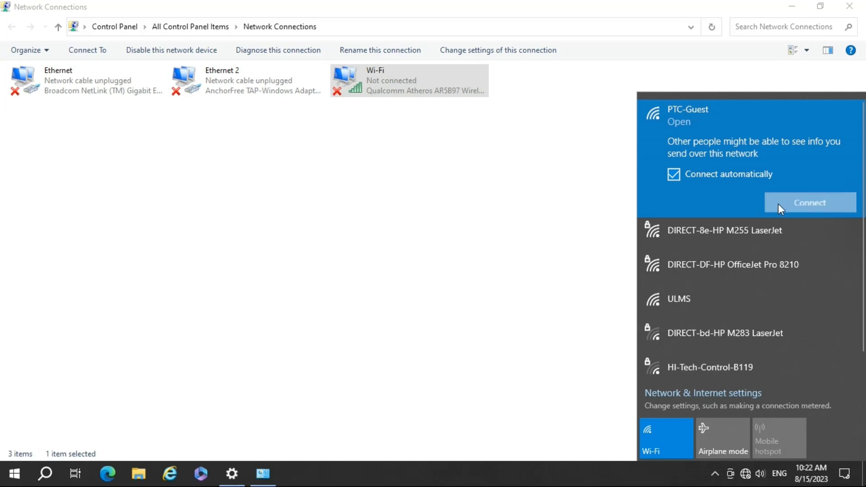
left_click(502, 285)
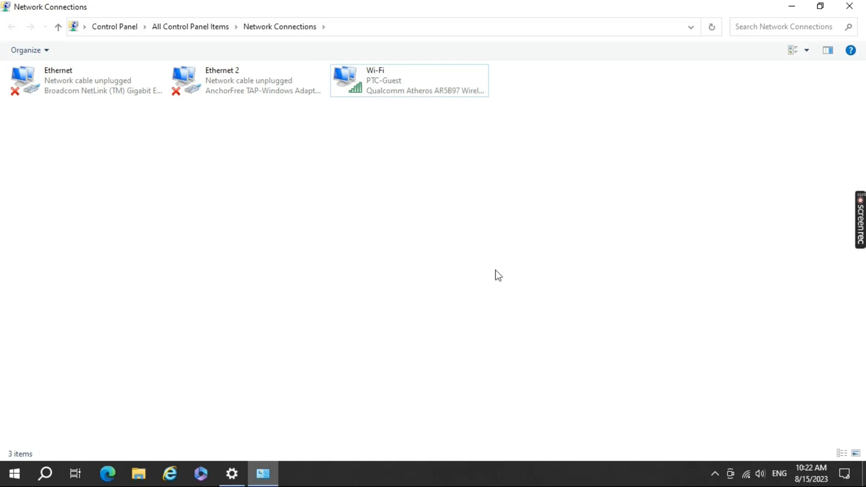
key("super+d")
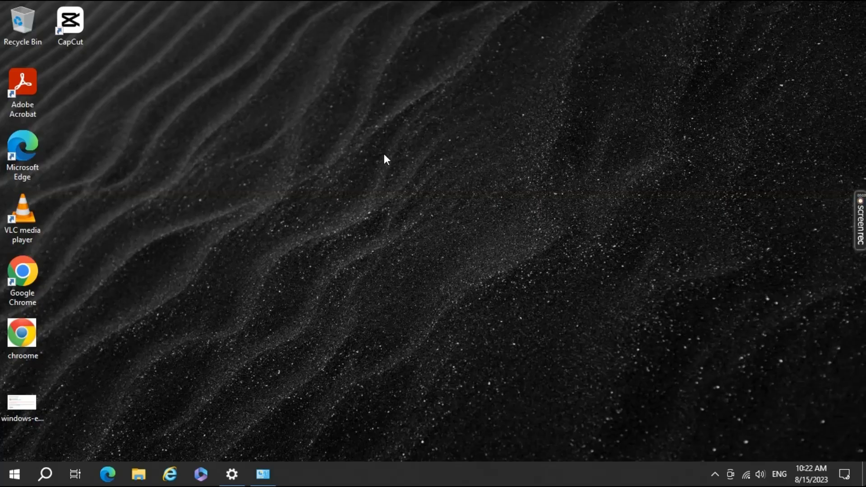